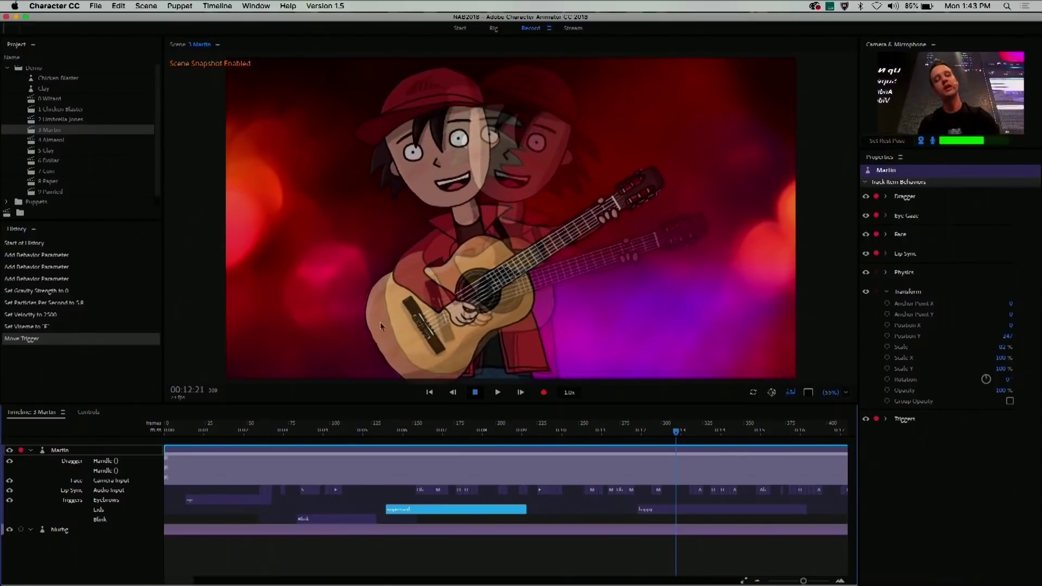
left_click_drag(465, 314, 465, 267)
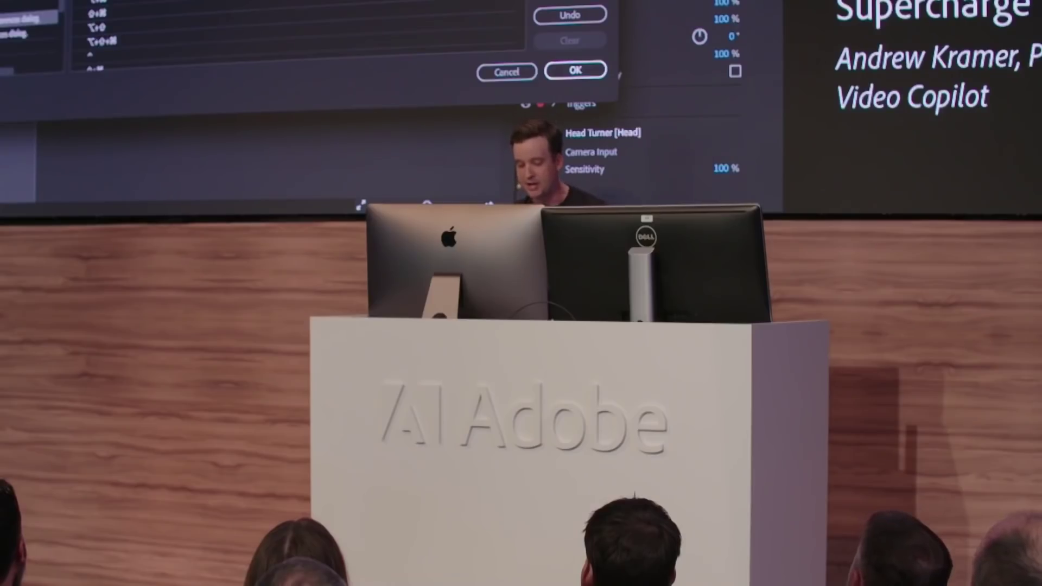
left_click(521, 98)
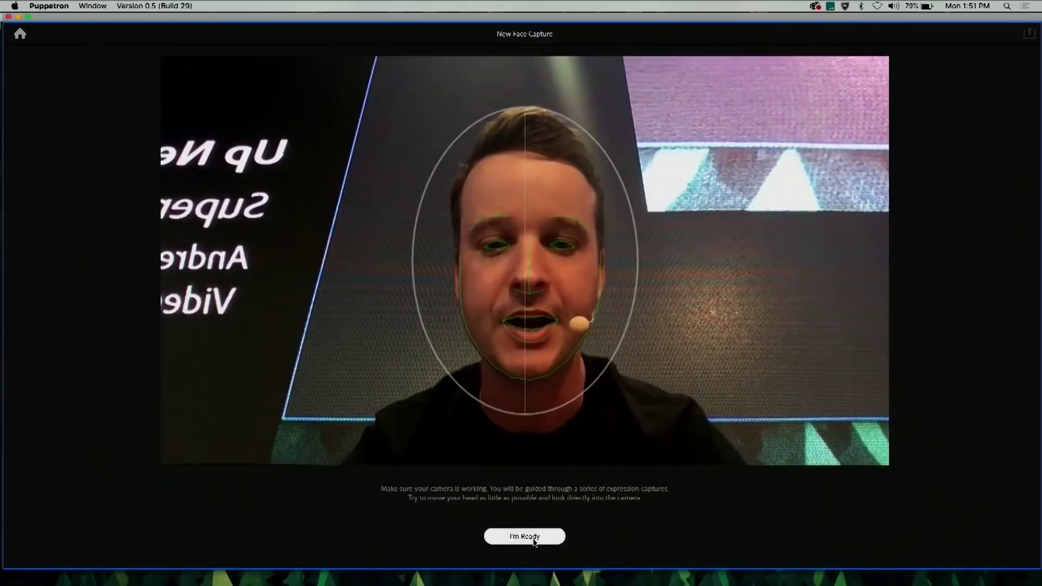
Start a new face capture and record the neutral, closed-eyes, smiling and frowning expressions
left_click(534, 538)
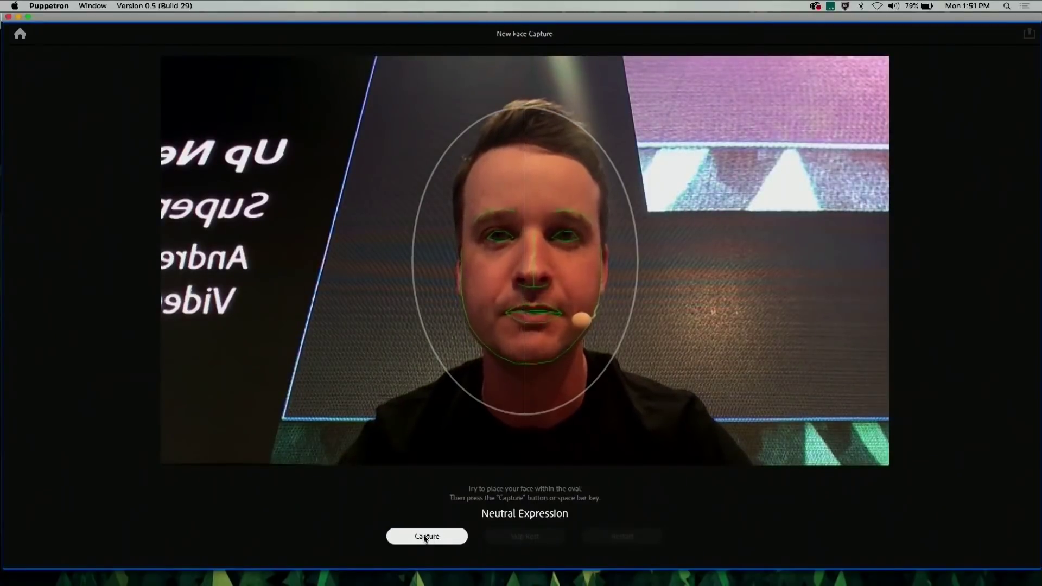
left_click(425, 537)
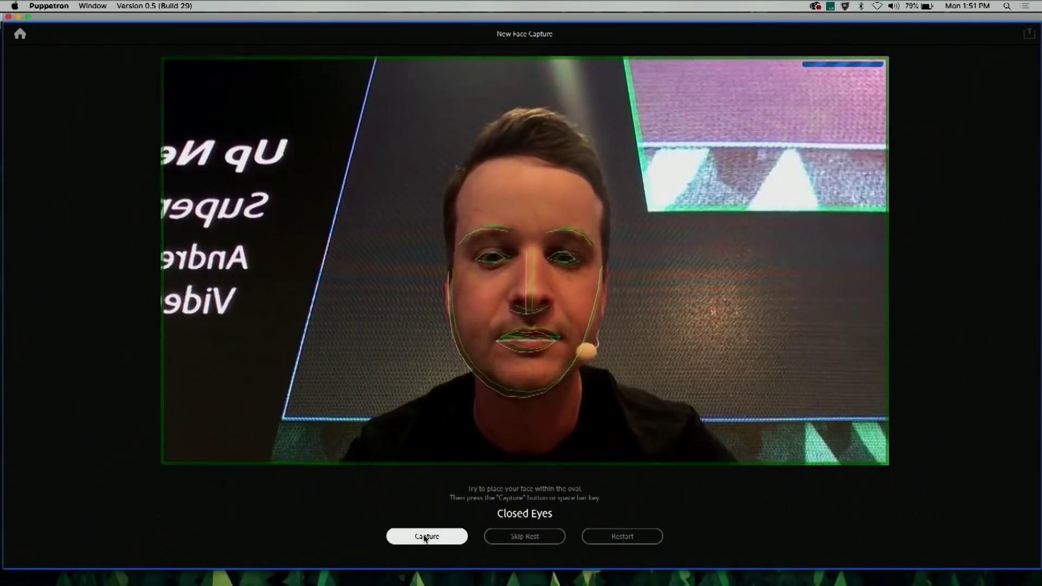
left_click(426, 537)
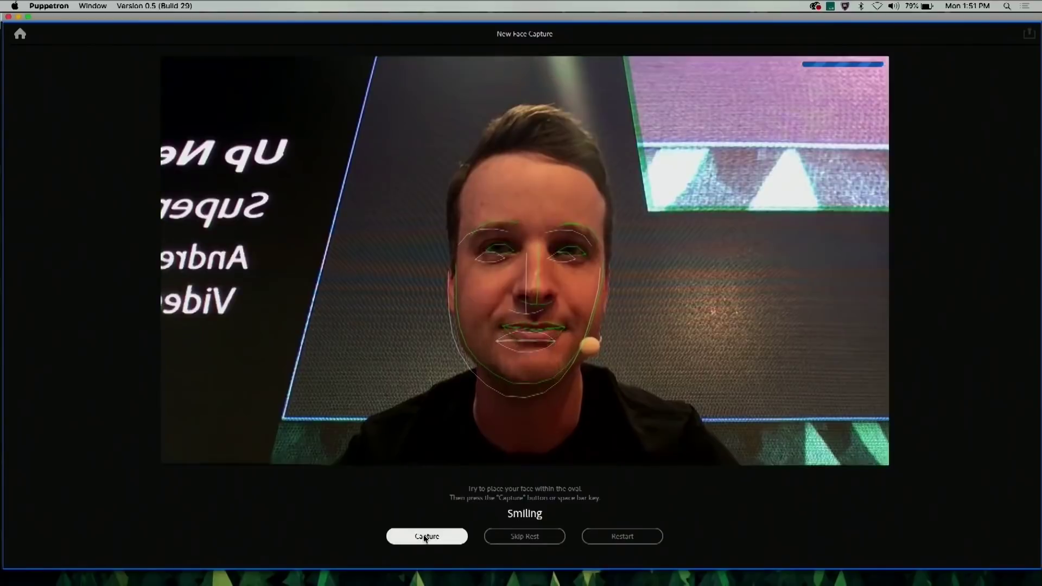
left_click(426, 537)
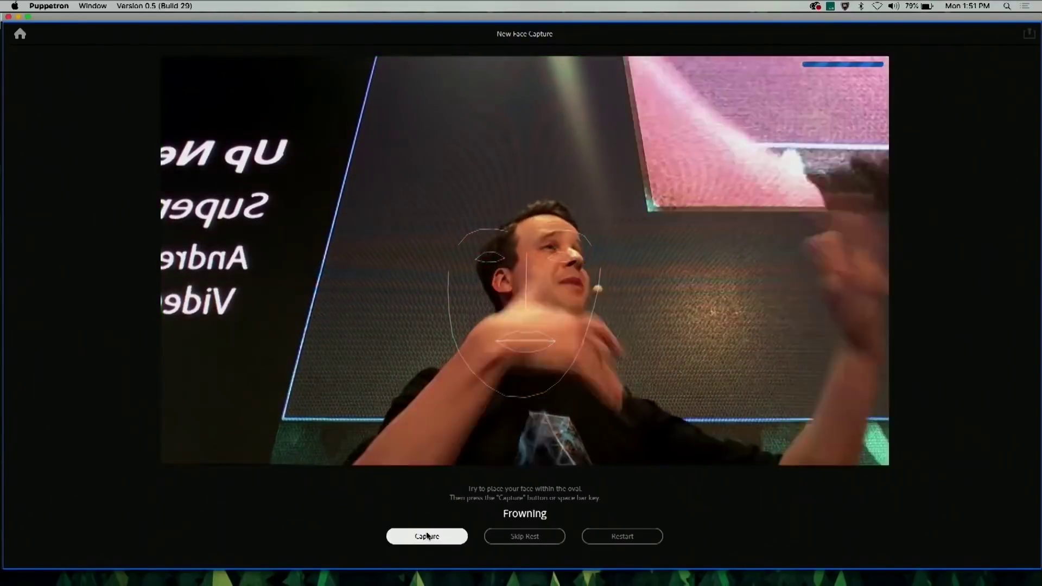
left_click(427, 537)
Try several portrait styles on the captured face, including the coloured sketch, the dark bronze bust and the bearded engraving
left_click(164, 295)
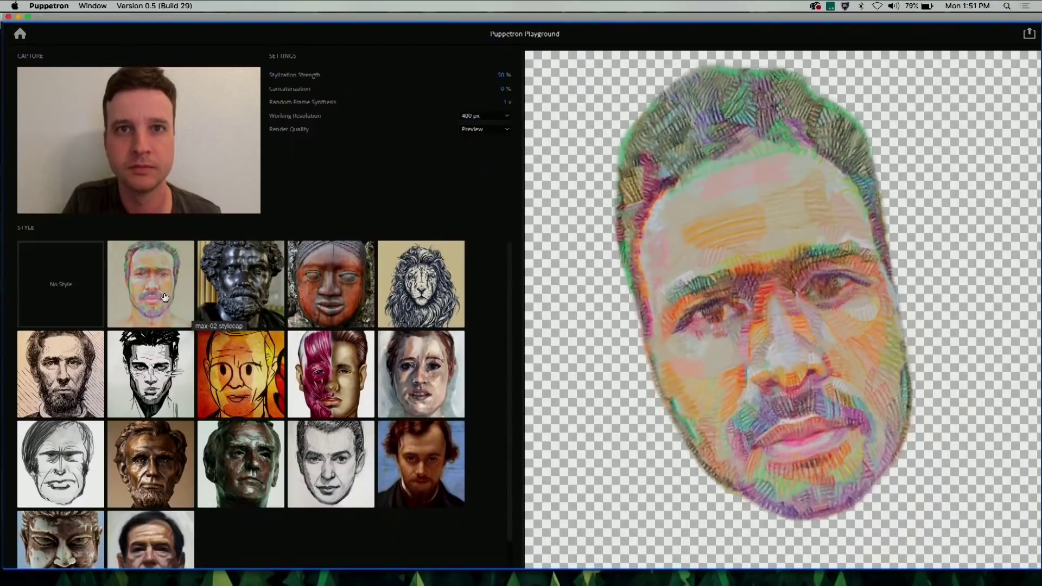
left_click(241, 286)
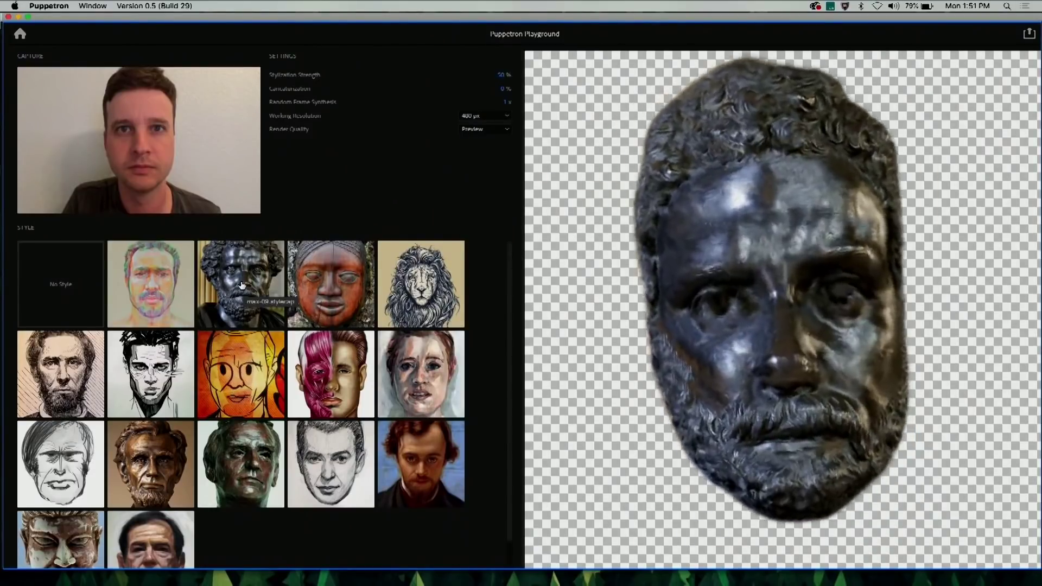
left_click(436, 291)
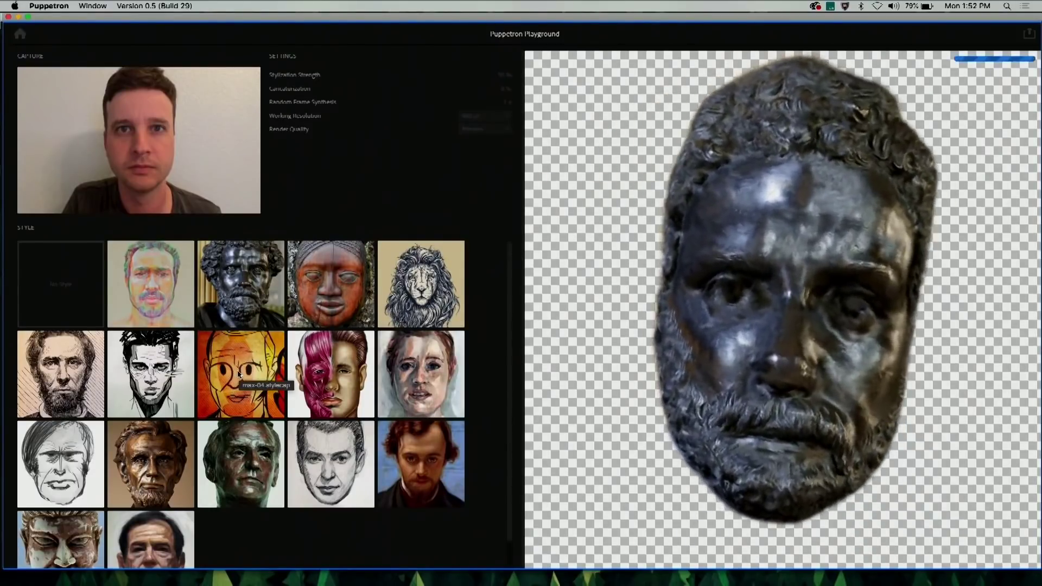
left_click(67, 383)
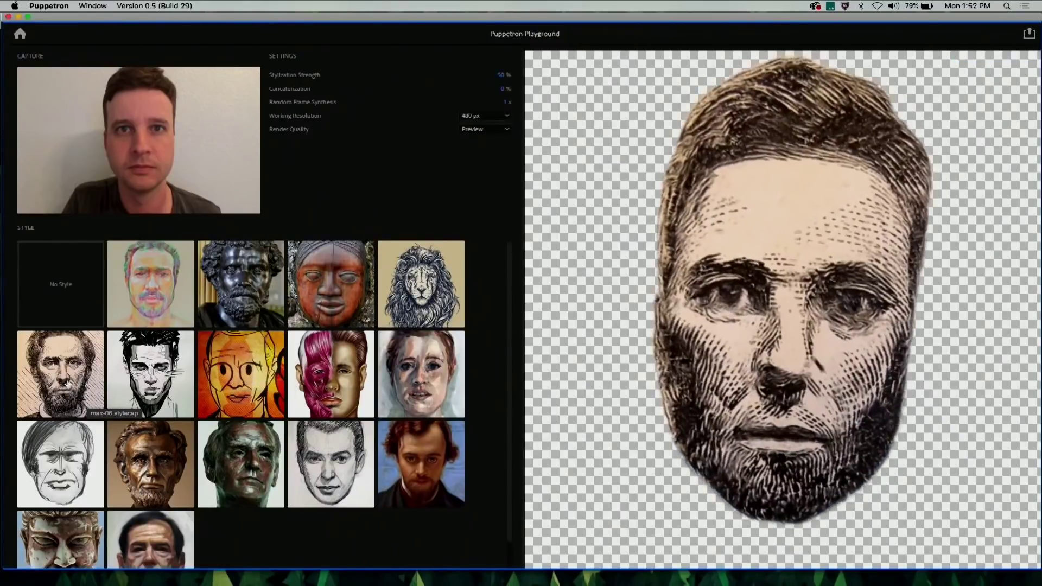
left_click(241, 353)
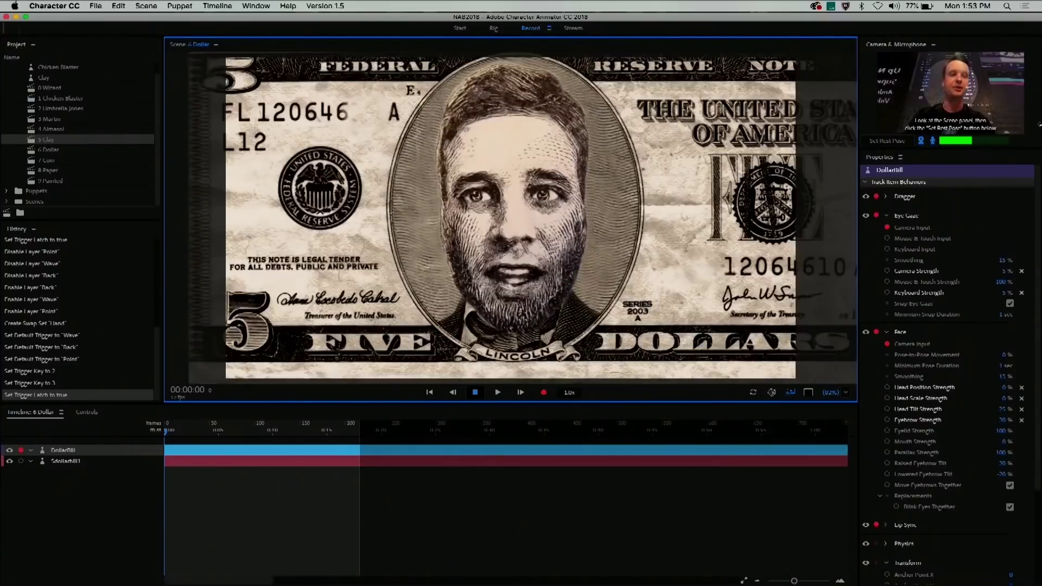
Open the 8 Paper and 9 Painted scenes in turn and set the puppet's rest pose
left_click(941, 126)
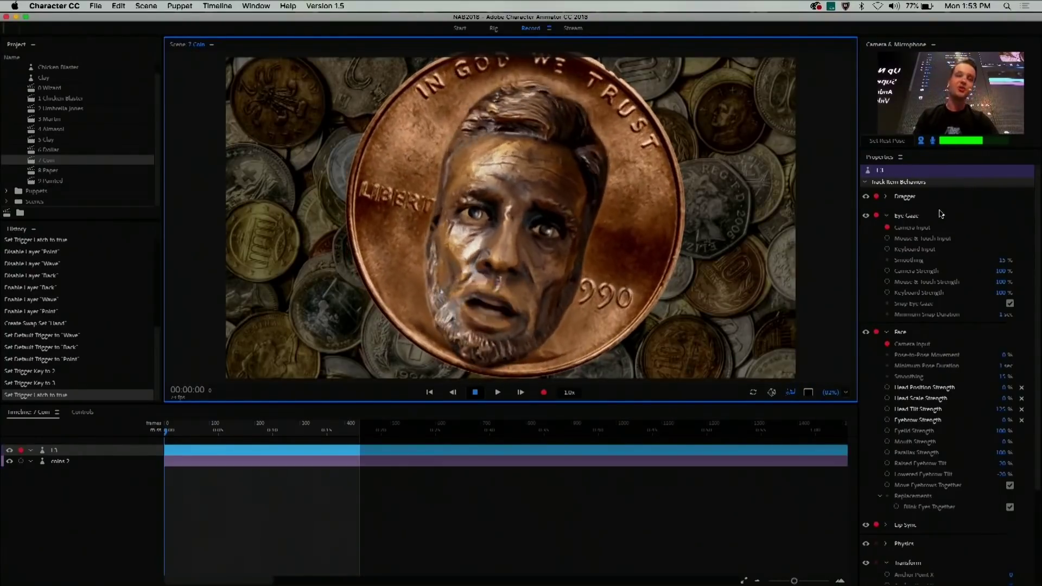
left_click(52, 173)
double_click(52, 173)
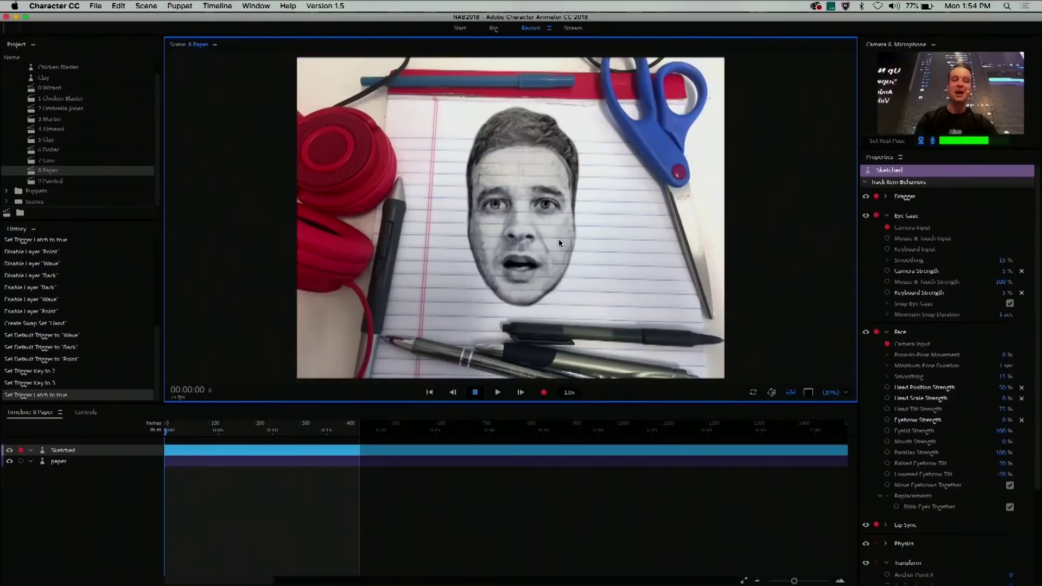
key("Down")
key("Return")
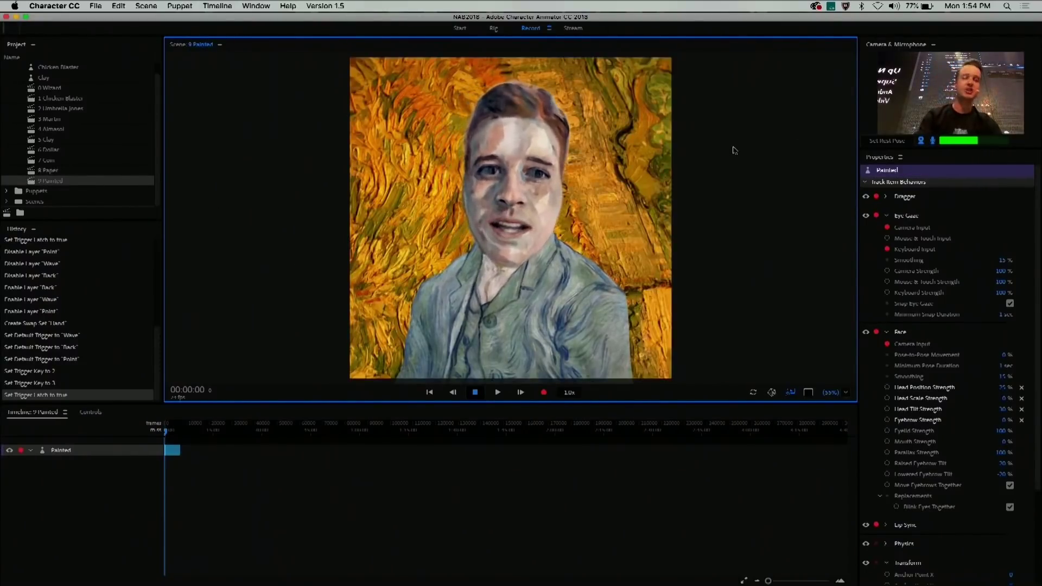
left_click(898, 143)
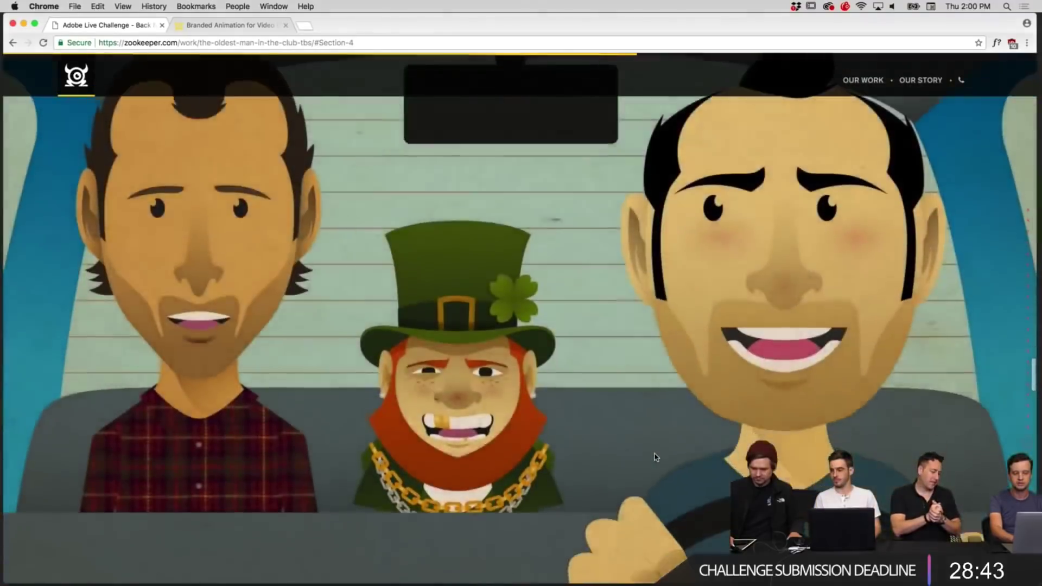
Look through the zookeeper.com case study in Chrome, down to the Animating the Story section
scroll(656, 458, "down", 3)
scroll(656, 458, "down", 5)
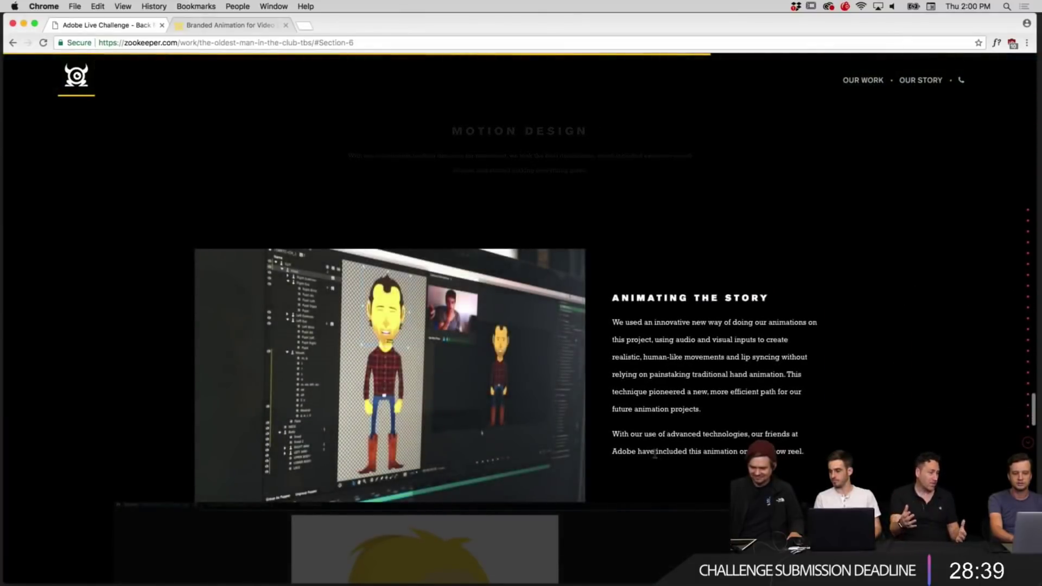
scroll(656, 455, "down", 3)
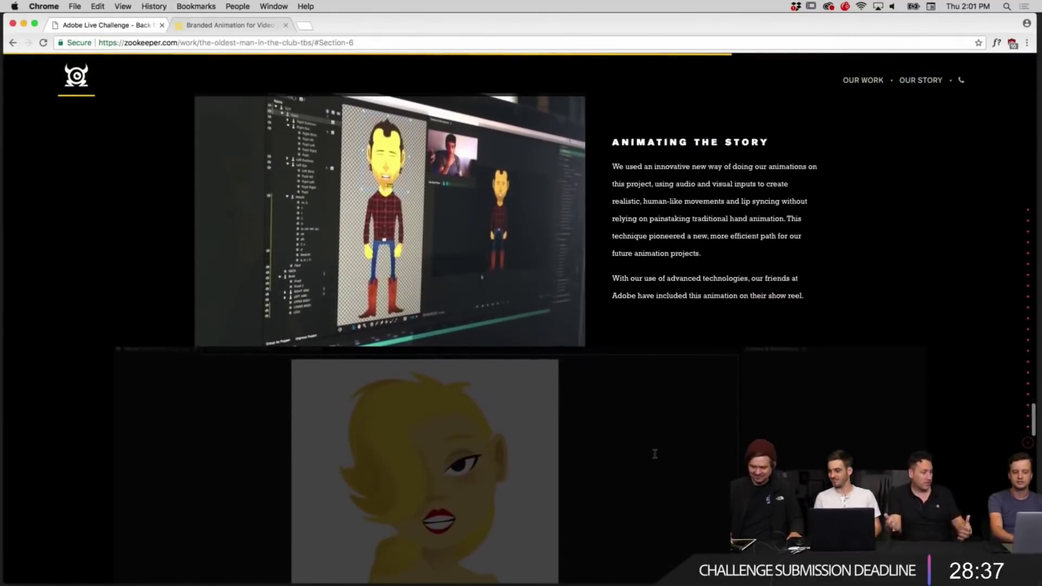
scroll(655, 454, "down", 4)
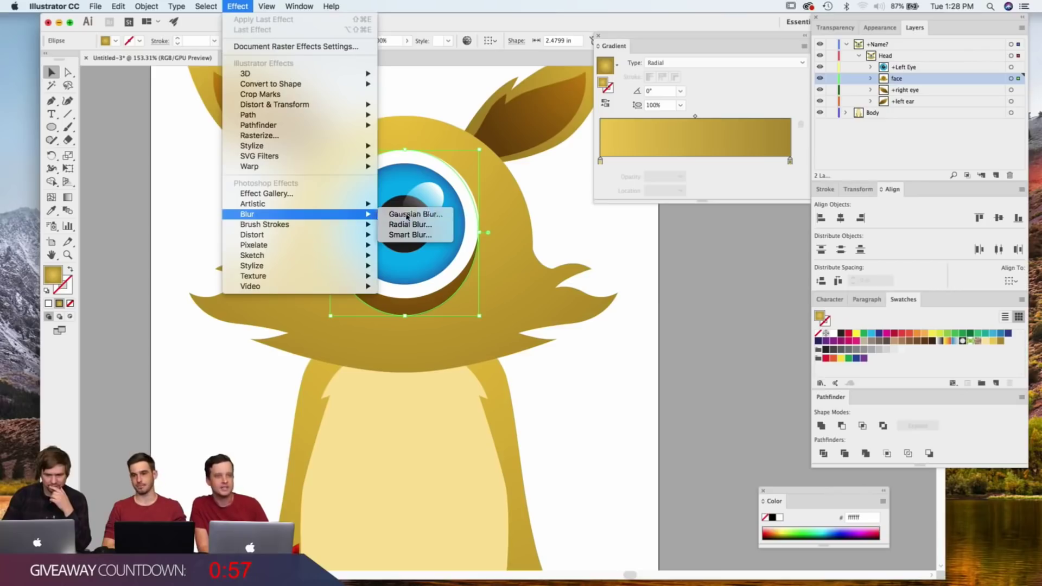
Apply a Gaussian Blur with a 5.5-pixel radius to the brown shadow ellipse behind the creature's eye
left_click(410, 214)
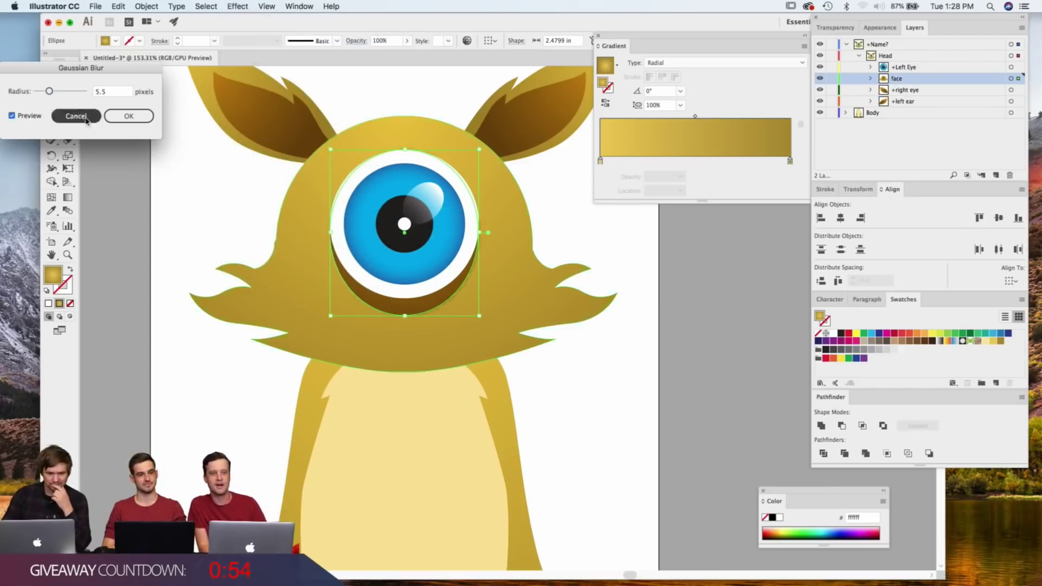
left_click(129, 116)
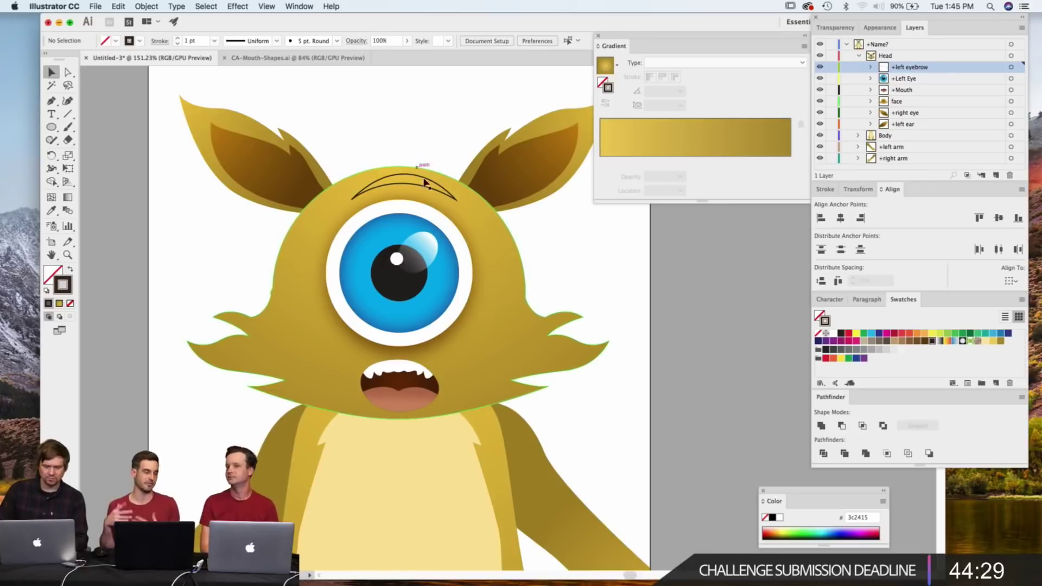
left_click_drag(398, 200, 451, 175)
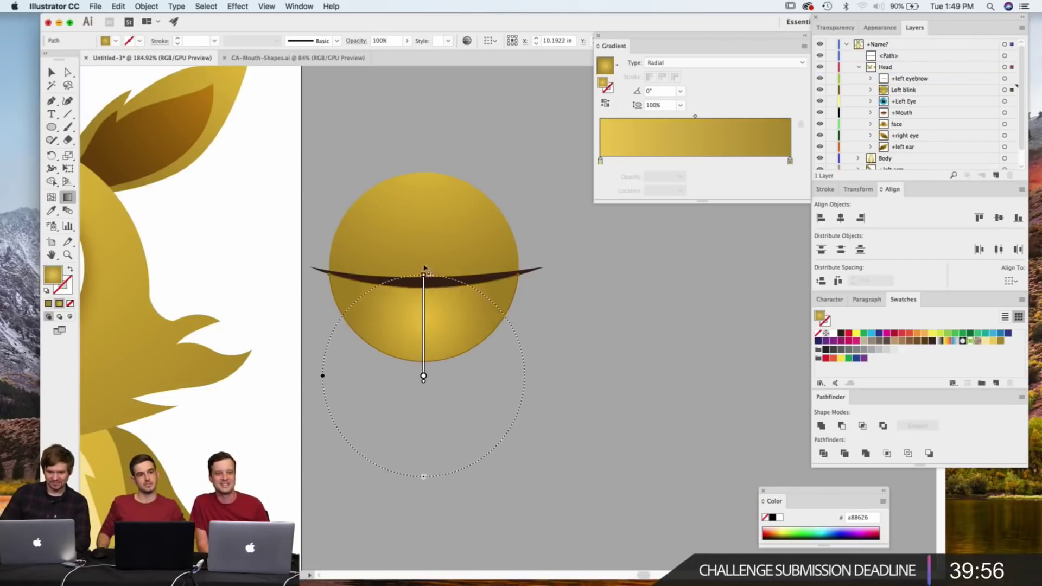
left_click(568, 257, "alt")
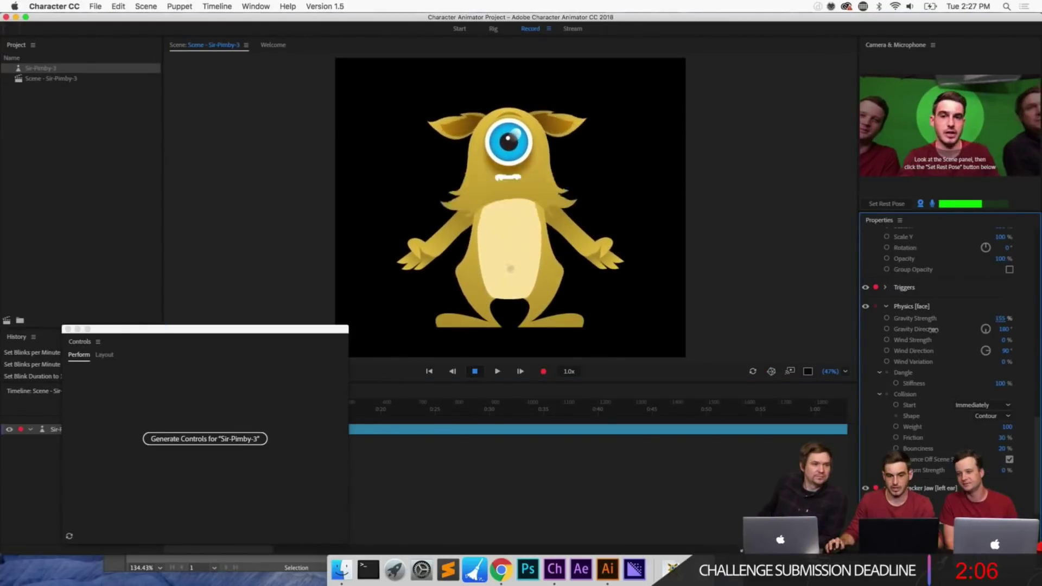
Increase the Gravity Strength of the Physics behavior on the creature's face
left_click_drag(932, 329, 1038, 336)
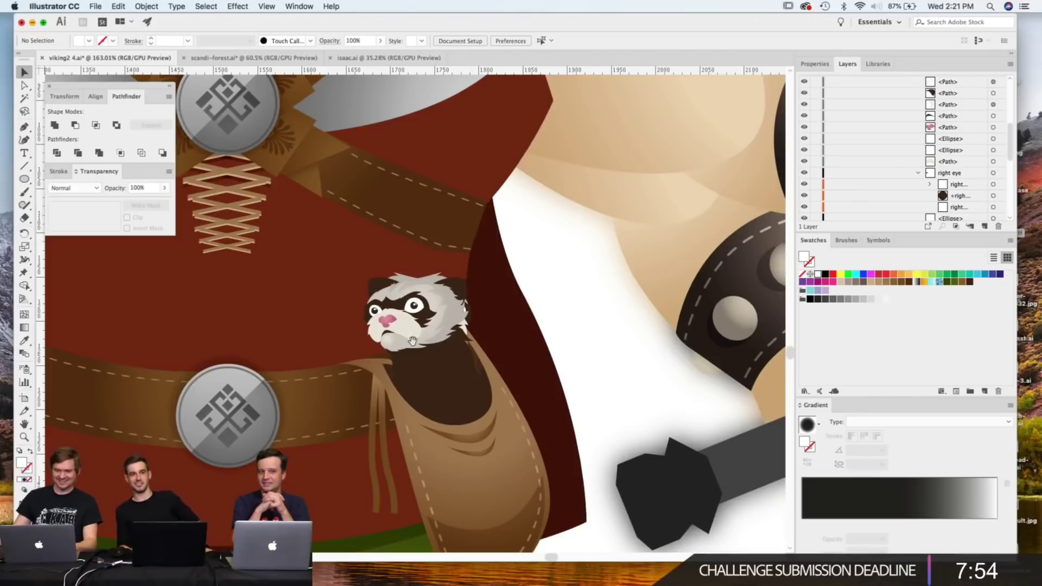
scroll(459, 335, "up", 5)
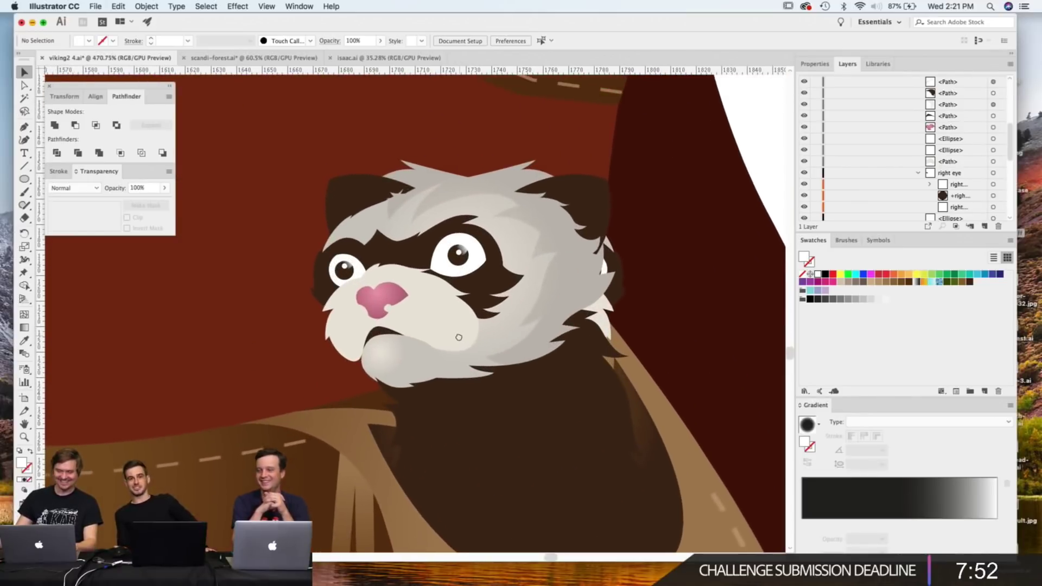
scroll(459, 336, "down", 3)
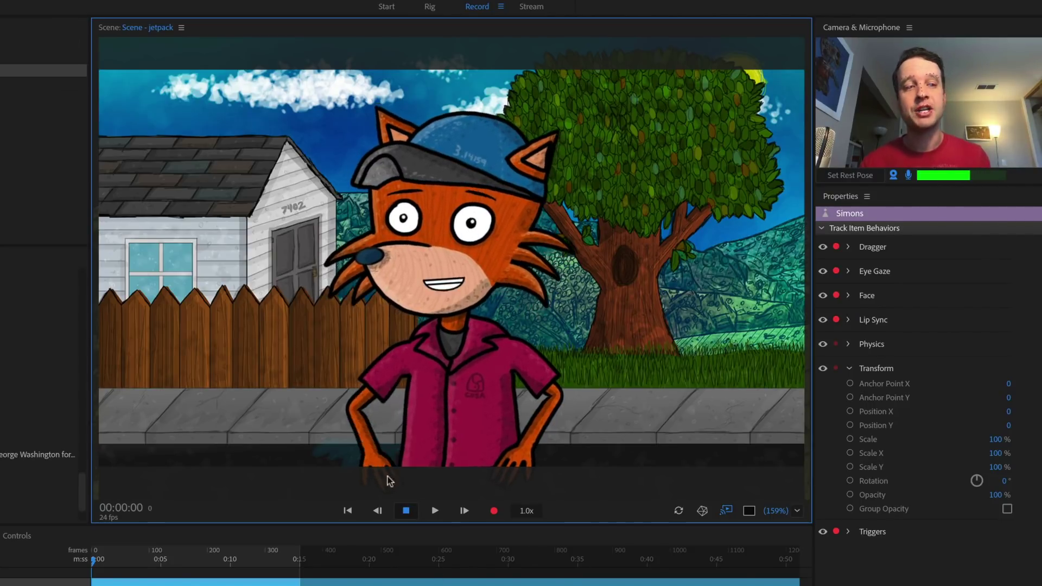
mouse_move(388, 477)
left_mouse_down()
mouse_move(270, 358)
mouse_move(342, 304)
mouse_move(311, 313)
mouse_move(332, 304)
mouse_move(248, 219)
mouse_move(203, 140)
mouse_move(121, 69)
mouse_move(108, 70)
mouse_move(459, 26)
mouse_move(749, 70)
mouse_move(829, 166)
mouse_move(954, 482)
mouse_move(787, 521)
mouse_move(622, 494)
mouse_move(269, 470)
mouse_move(86, 436)
mouse_move(106, 73)
mouse_move(184, 212)
mouse_move(303, 328)
mouse_move(809, 235)
mouse_move(403, 409)
mouse_move(385, 466)
left_mouse_up()
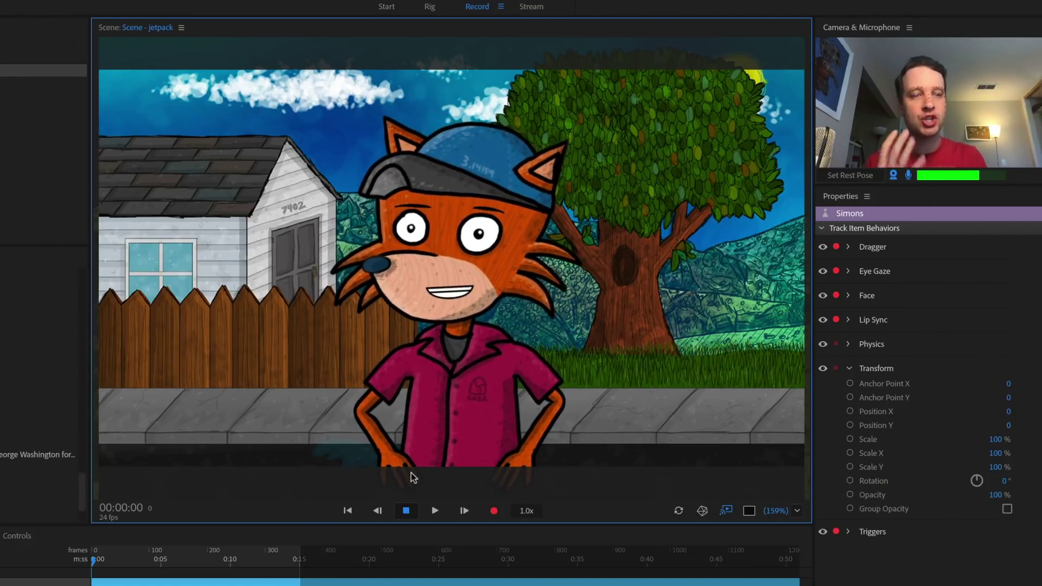
left_click_drag(411, 478, 403, 451)
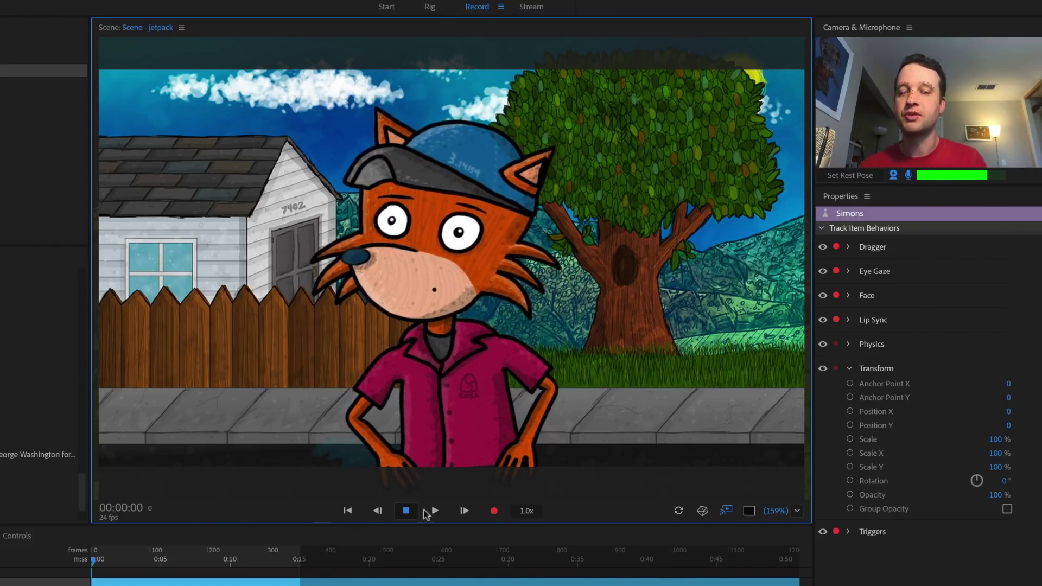
Open the fox puppet for rigging and rename its Dragger behavior to Dragger Rest
left_click(430, 6)
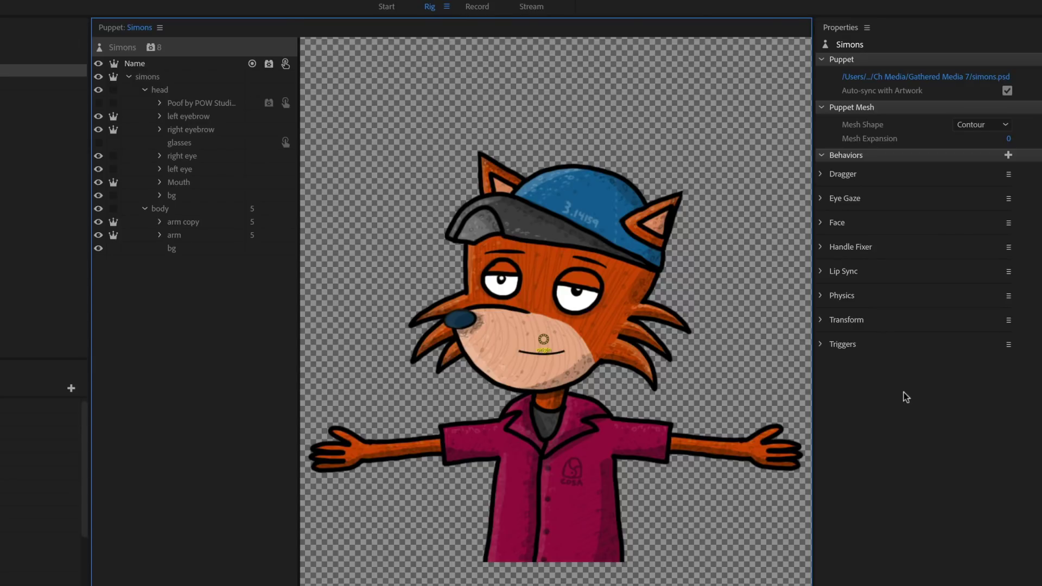
left_click(1008, 176)
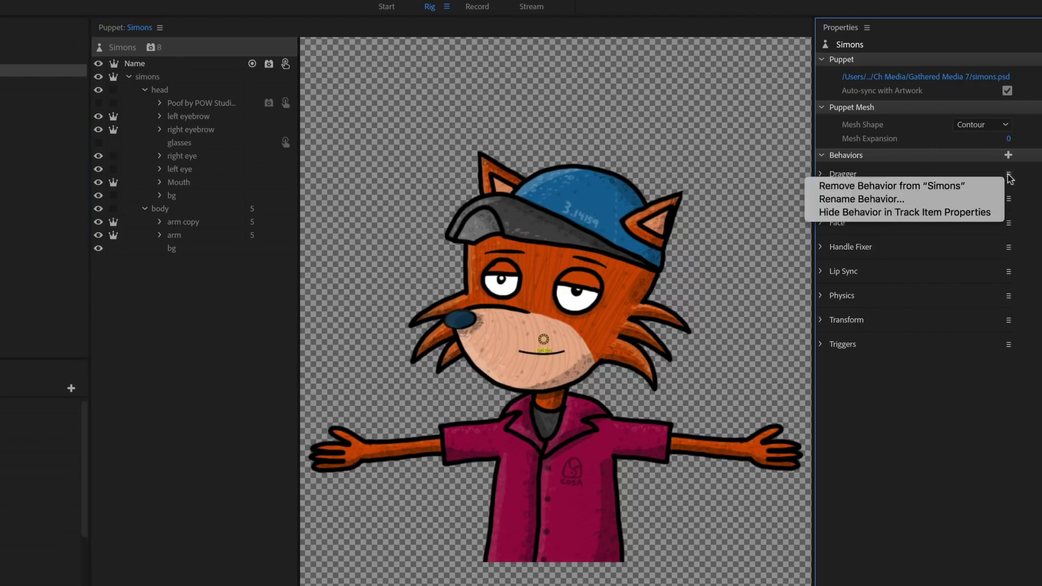
left_click(947, 199)
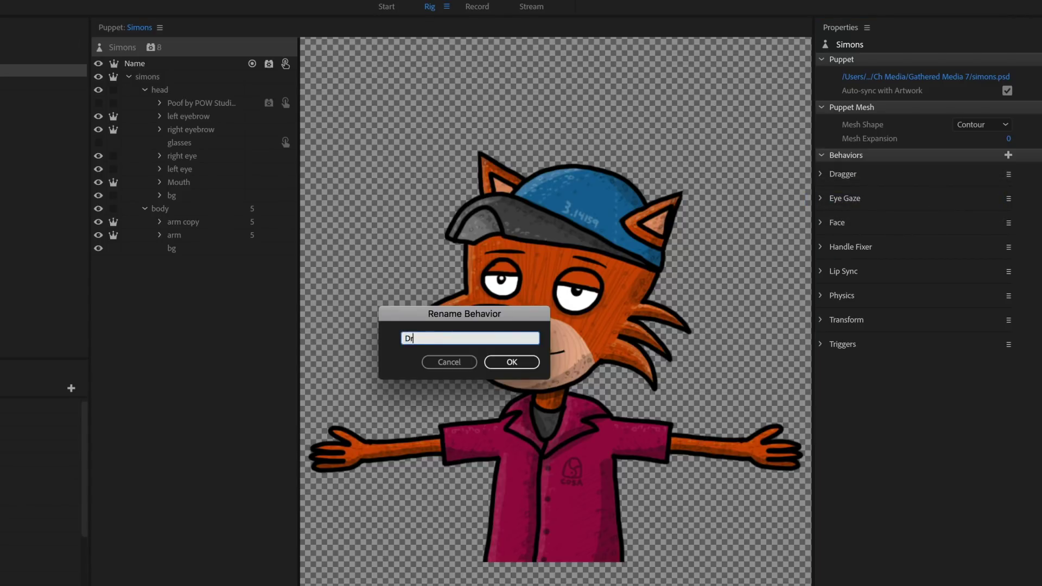
key("Return")
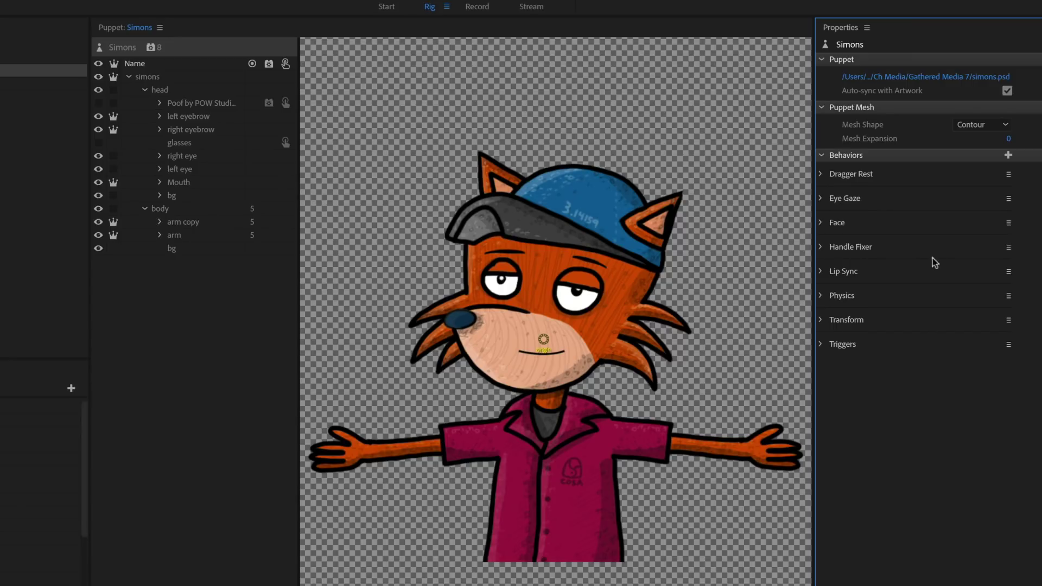
Add a new Dragger behavior to the fox puppet alongside Dragger Rest
left_click(1009, 156)
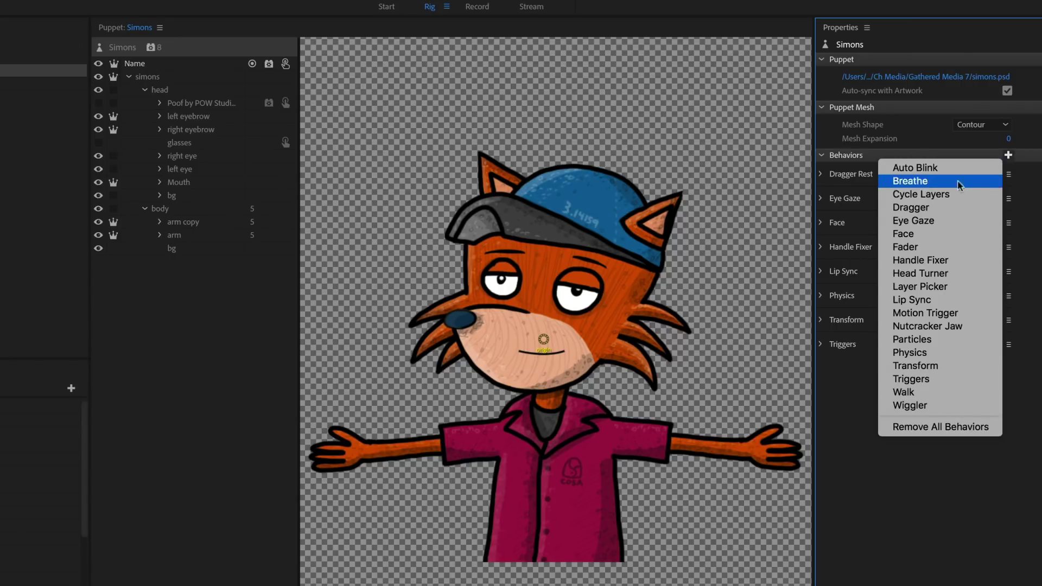
key("Escape")
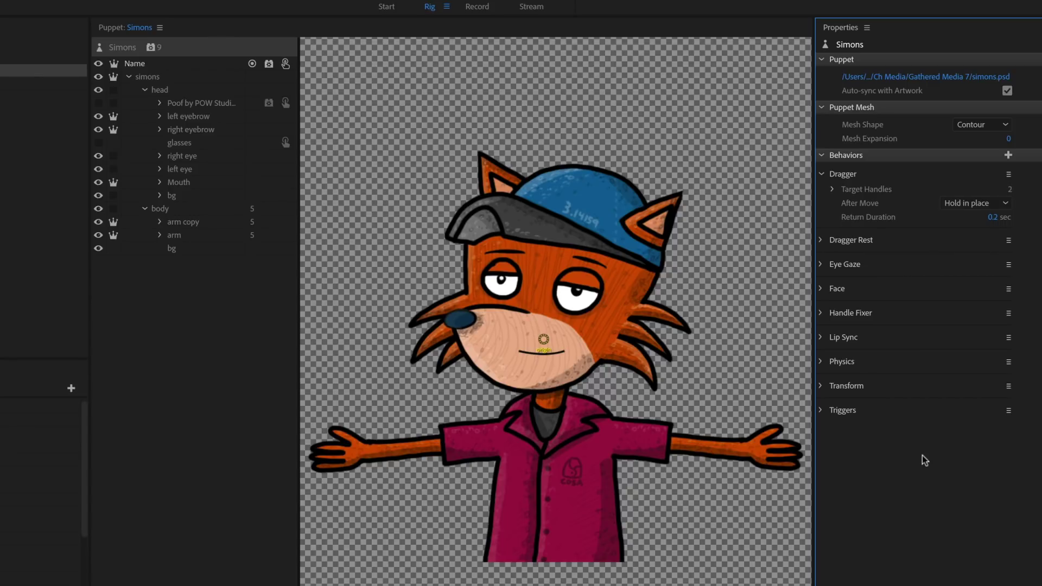
Return to the recording scene and arm only the Dragger Rest behavior of the fox puppet
left_click(482, 7)
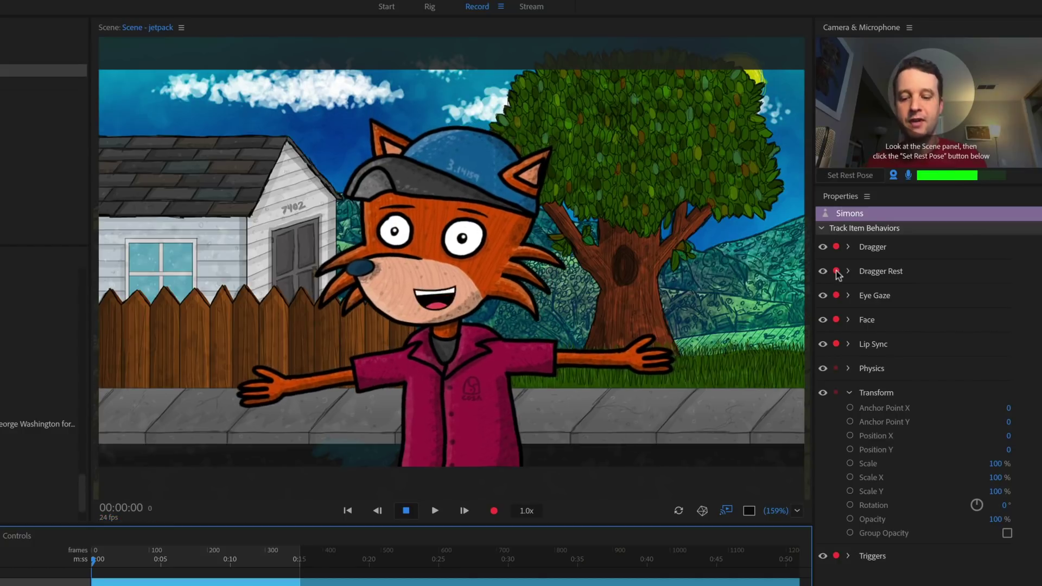
left_click(837, 272)
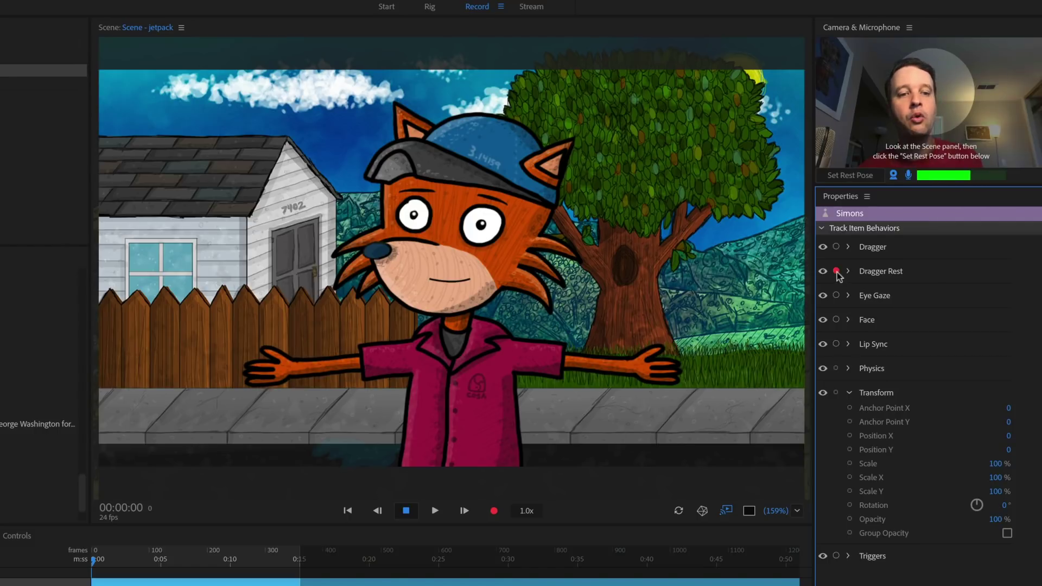
Mute the microphone and record a short Dragger Rest take with both fox hands held down at the hips
left_click(910, 175)
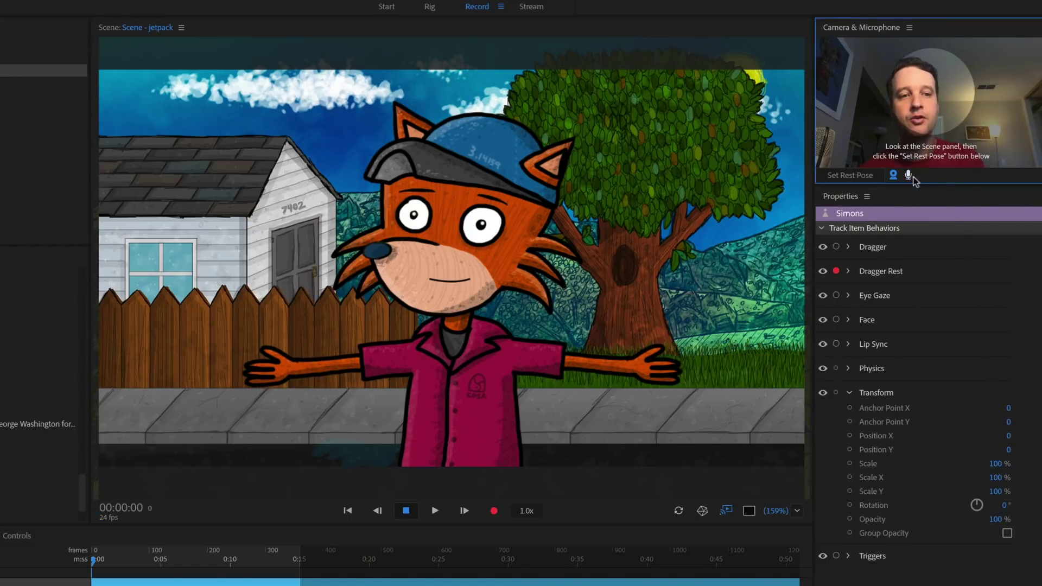
left_click_drag(647, 394, 510, 462)
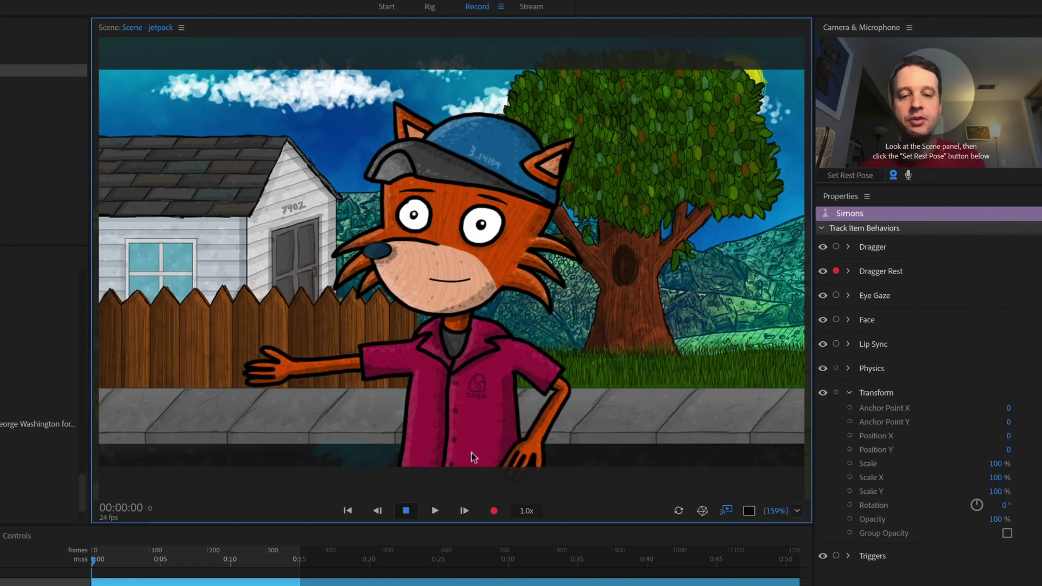
left_click_drag(275, 382, 399, 449)
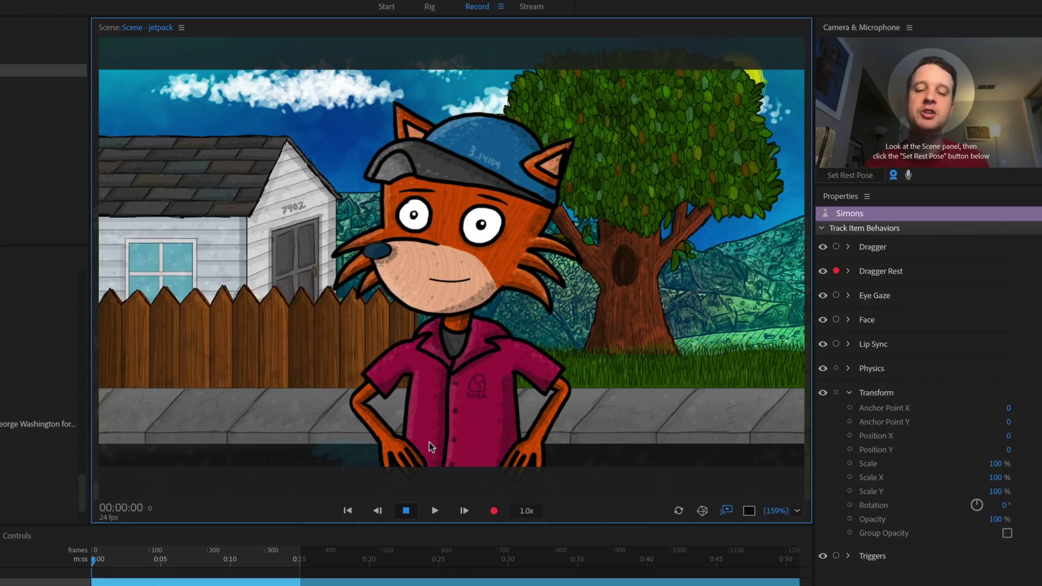
left_click(494, 511)
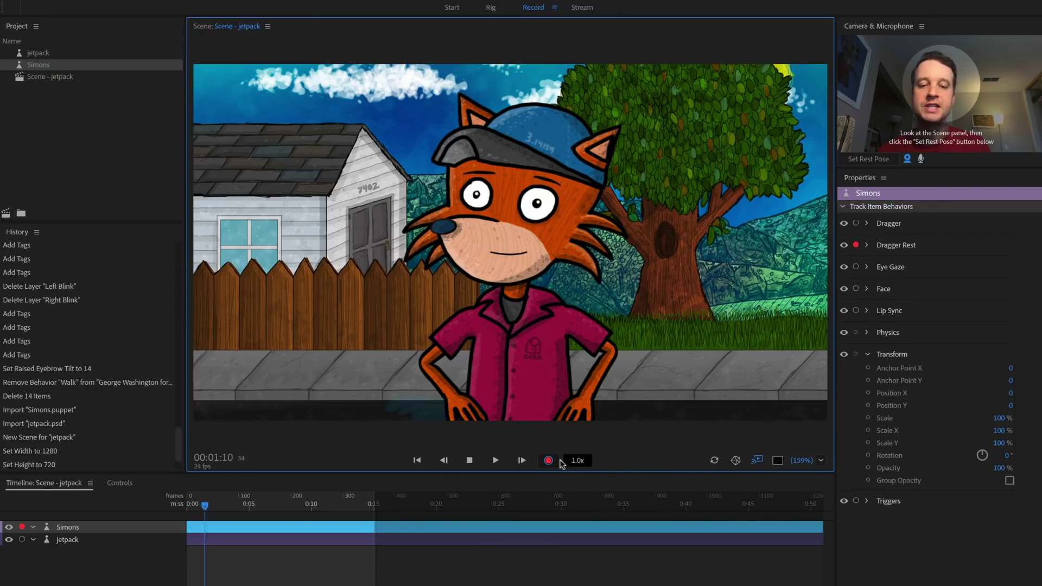
key("space")
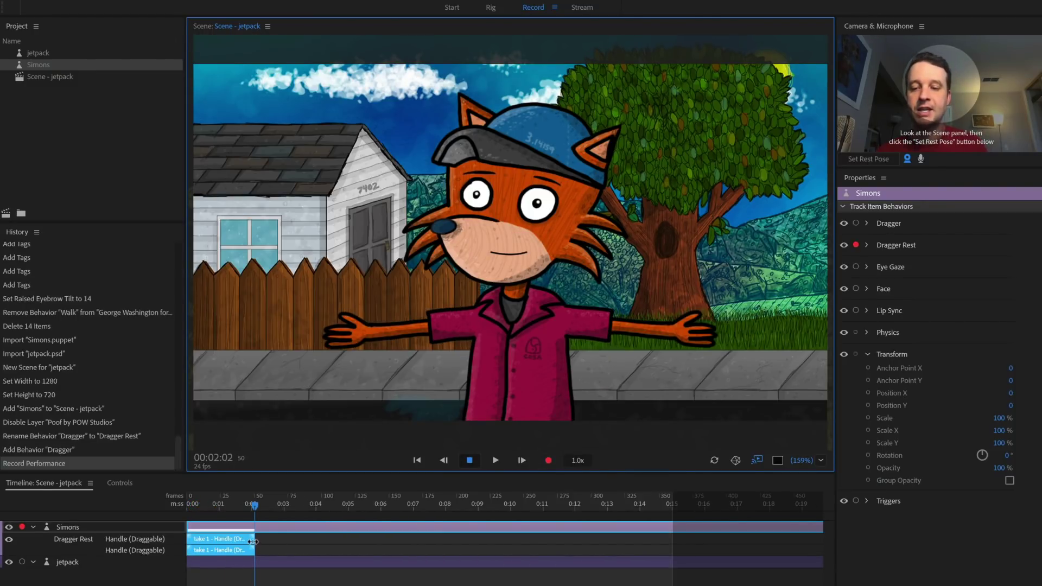
Extend both Dragger Rest takes to about 0:17 and arm the Dragger behavior instead of Dragger Rest
left_click_drag(253, 542, 736, 550)
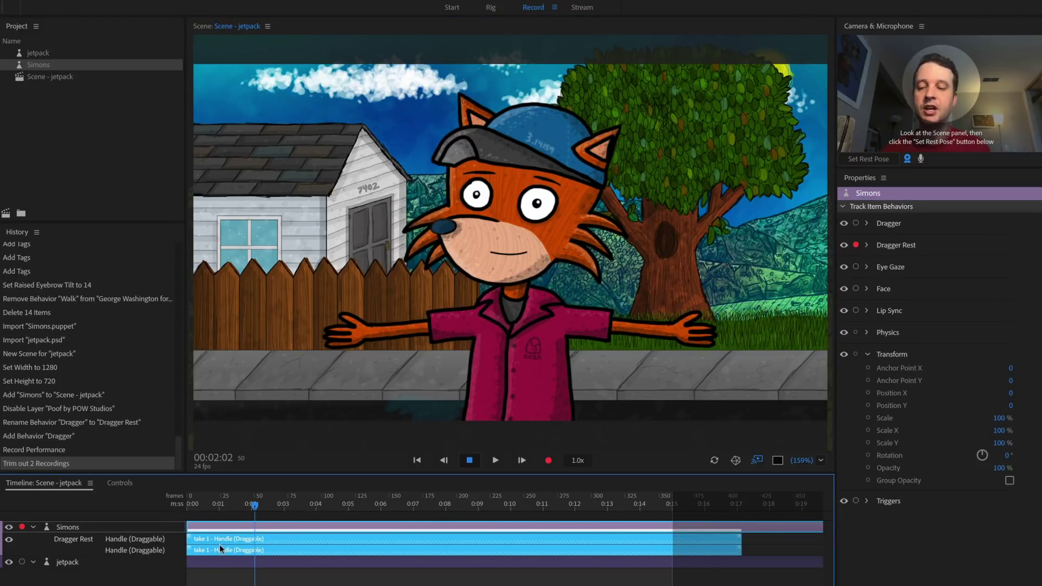
left_click_drag(261, 507, 228, 515)
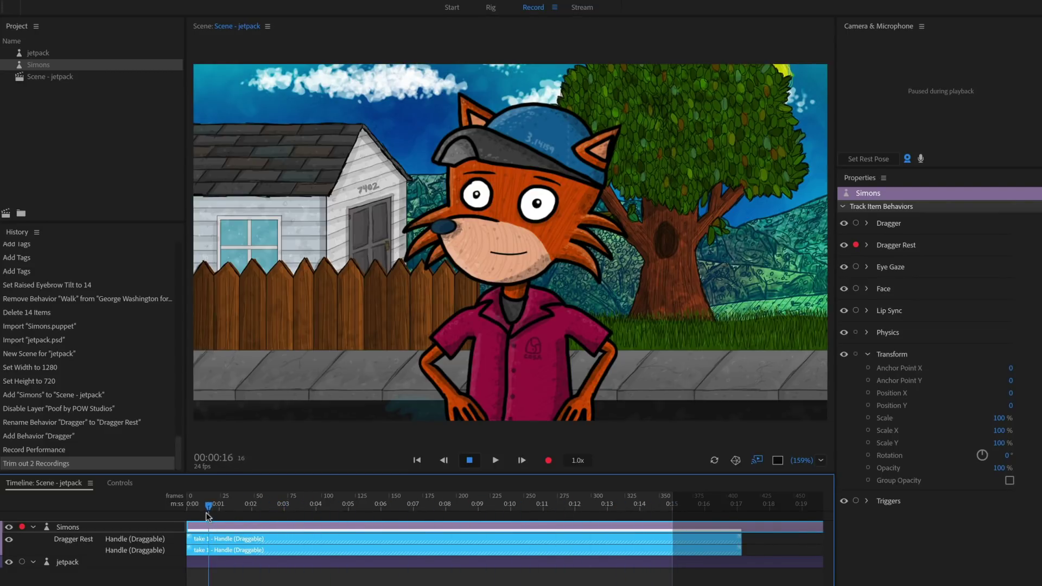
left_click(857, 246)
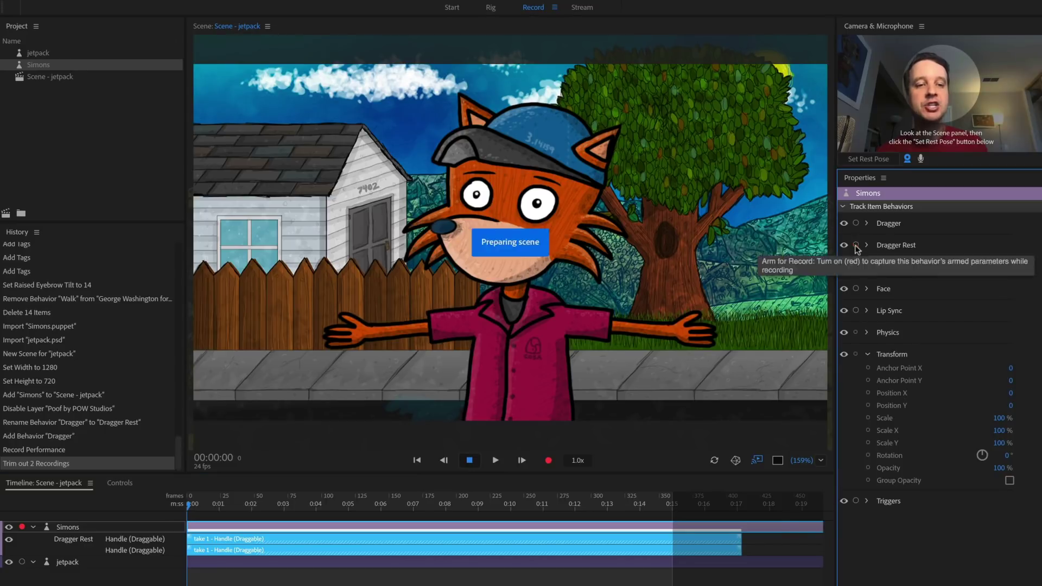
left_click(856, 223)
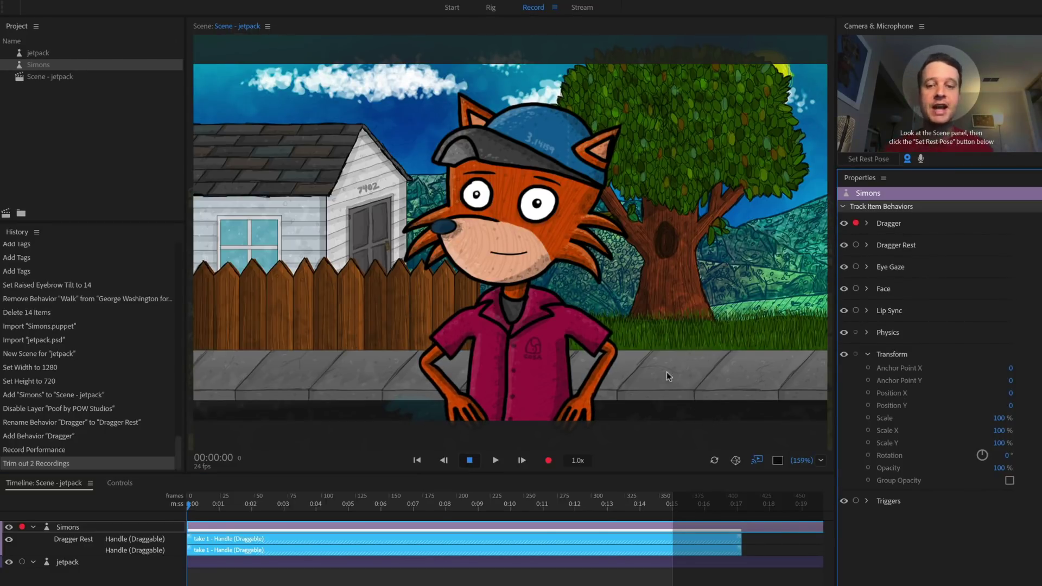
Test the Dragger behavior by raising and lowering each of the fox's arms from the recorded resting pose
left_click_drag(471, 417, 287, 124)
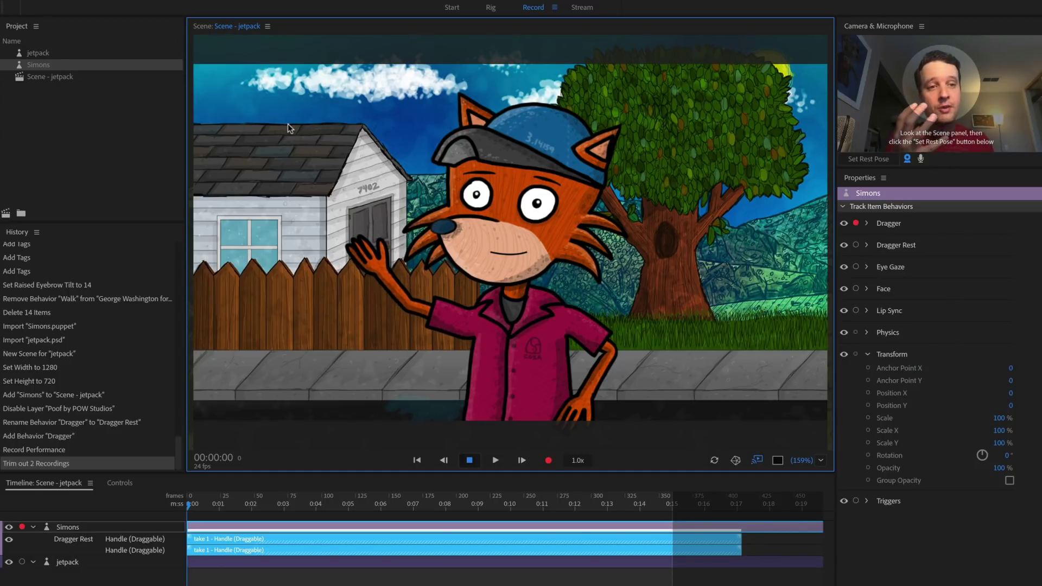
left_click_drag(288, 124, 471, 428)
mouse_move(591, 410)
left_mouse_down()
mouse_move(790, 217)
mouse_move(645, 142)
mouse_move(765, 149)
mouse_move(787, 176)
mouse_move(787, 331)
mouse_move(595, 419)
left_mouse_up()
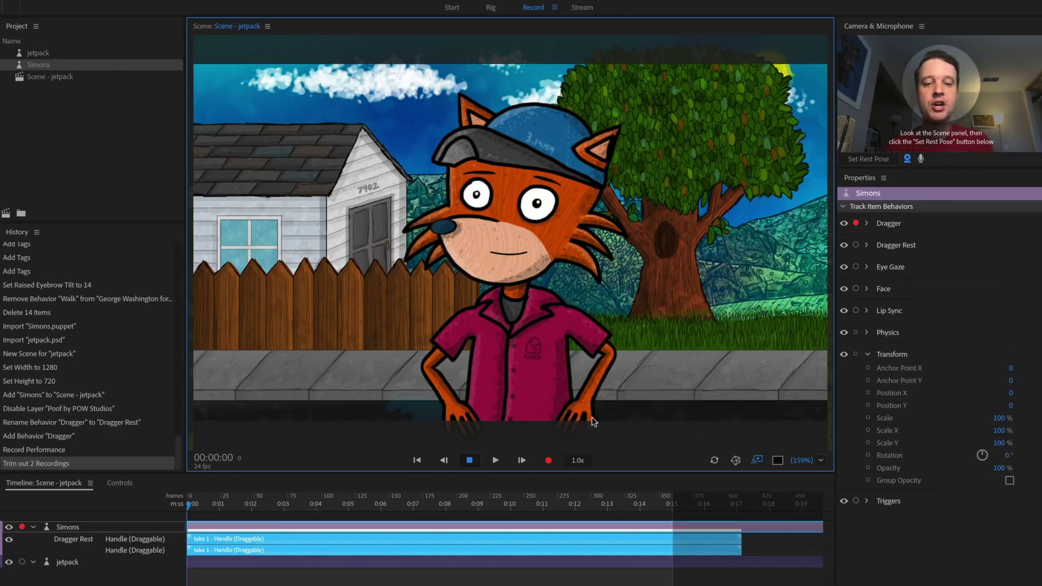
left_click_drag(548, 417, 731, 95)
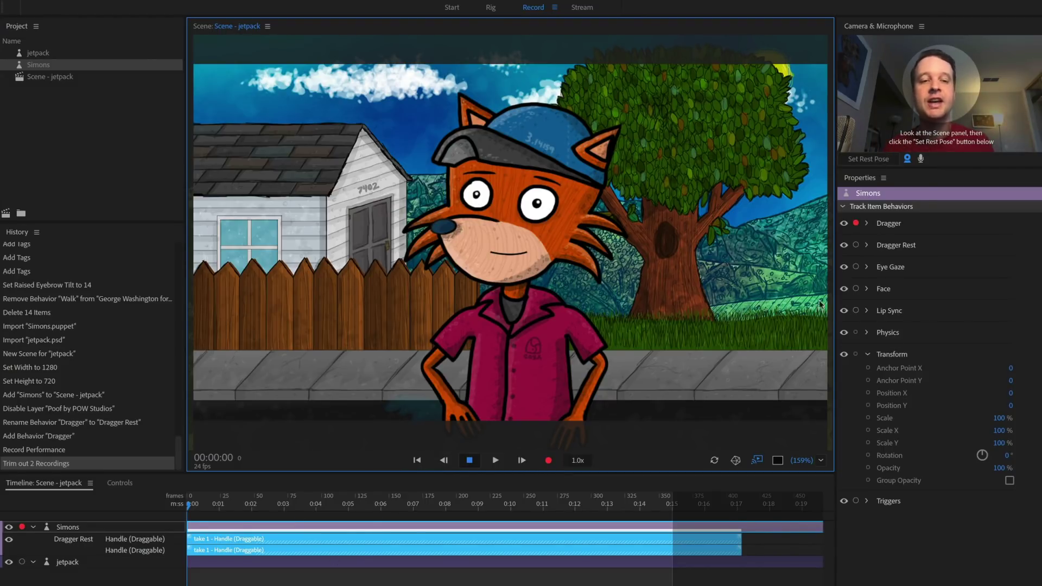
Switch to the Stream workspace and try moving both of the fox's hands away from the hips there
left_click(582, 7)
left_click_drag(457, 404, 440, 422)
left_click_drag(571, 401, 600, 390)
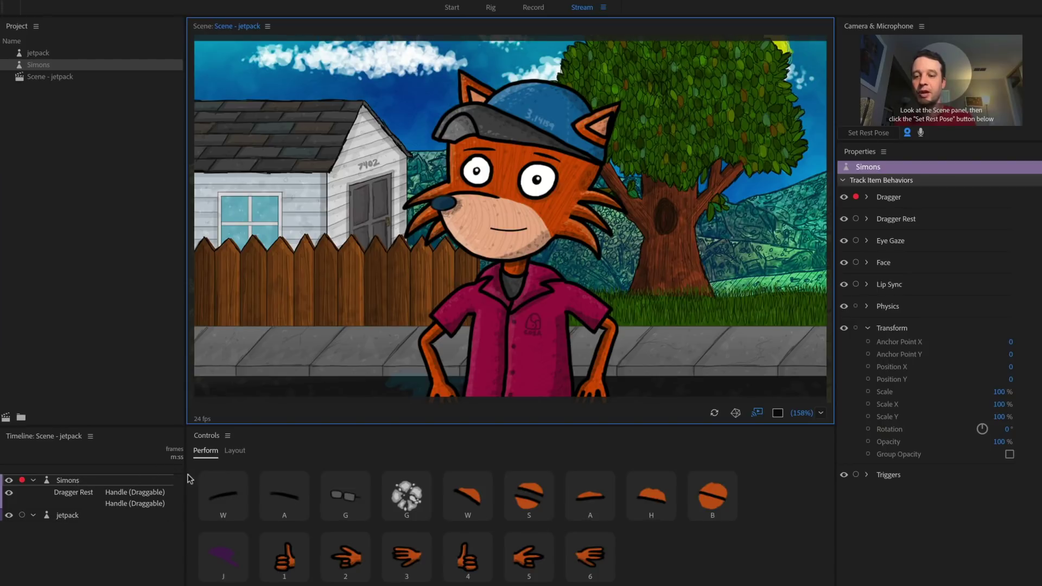
left_click_drag(185, 477, 185, 504)
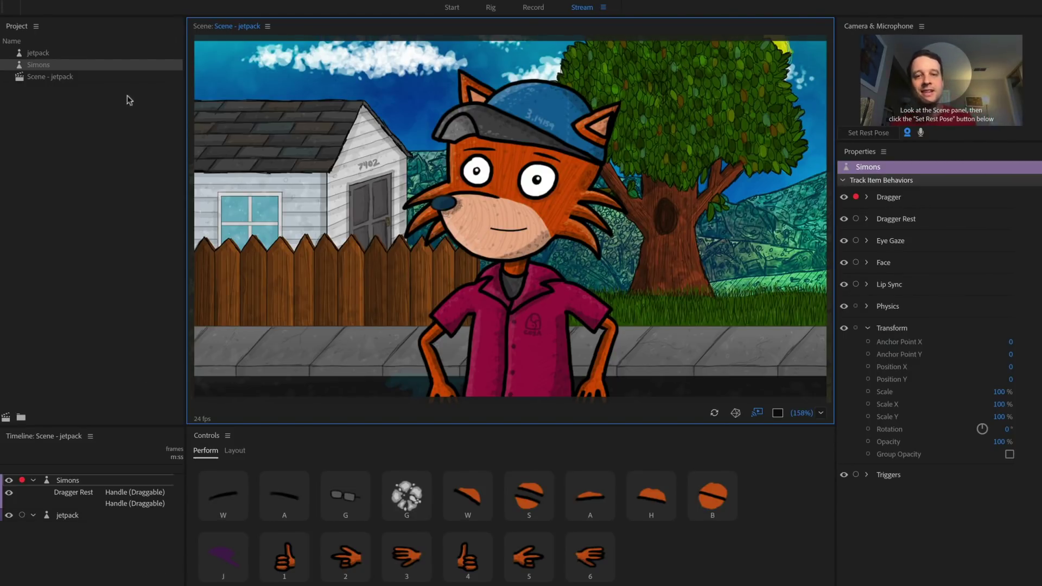
Return to the Record workspace and raise the fox's arm nearest the house into a waving pose
left_click(534, 7)
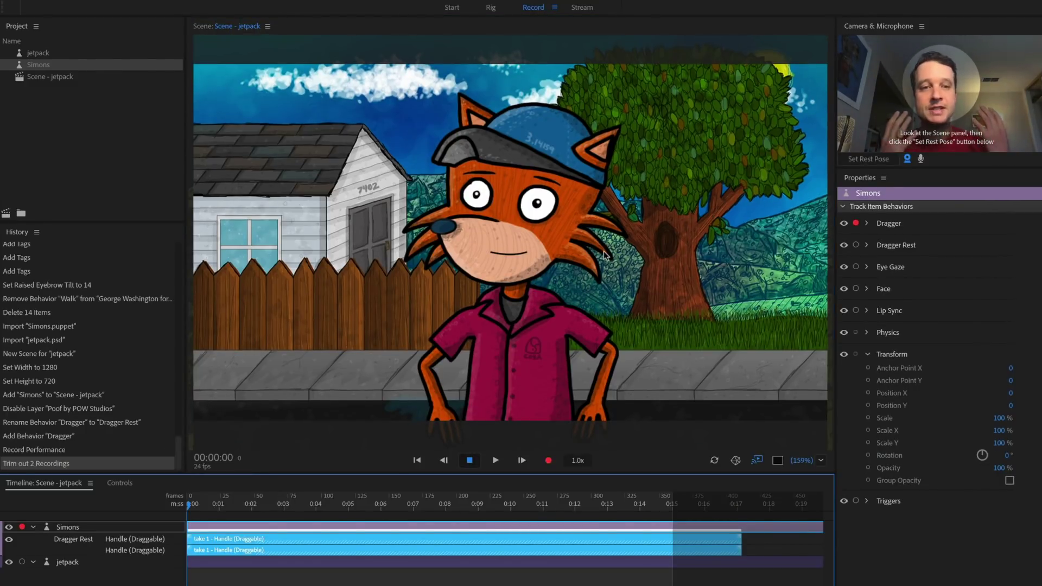
left_click_drag(432, 409, 365, 185)
left_click_drag(394, 425, 326, 163)
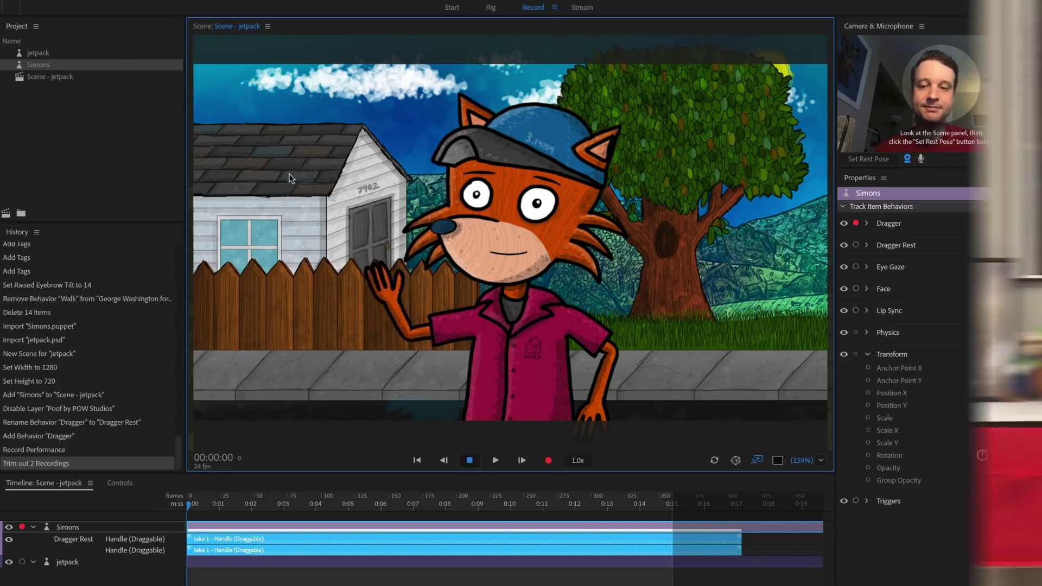